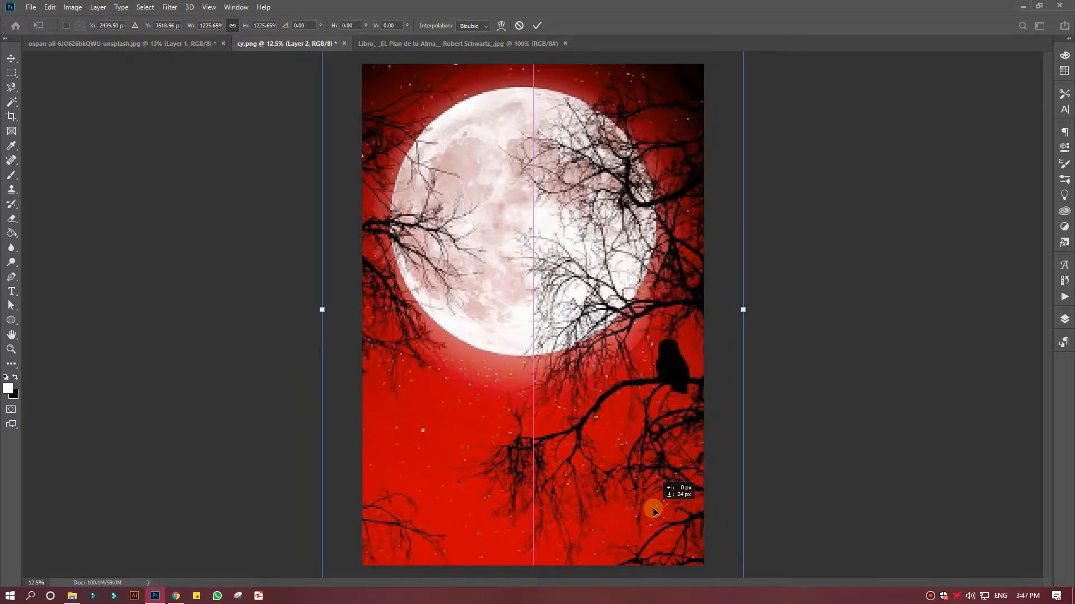
Apply the moon background's transform and move Layer 2 beneath Layer 1 so the woman sits in front.
{"action": "key", "text": "Return"}
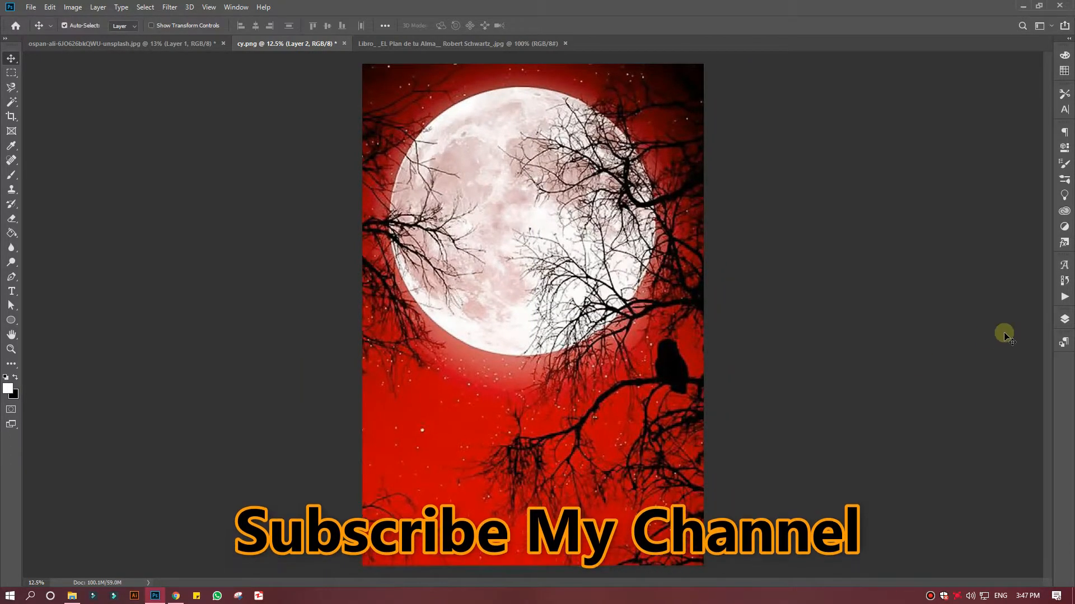
{"action": "left_click", "coordinate": [1062, 319]}
{"action": "left_click_drag", "start_coordinate": [987, 379], "coordinate": [994, 423]}
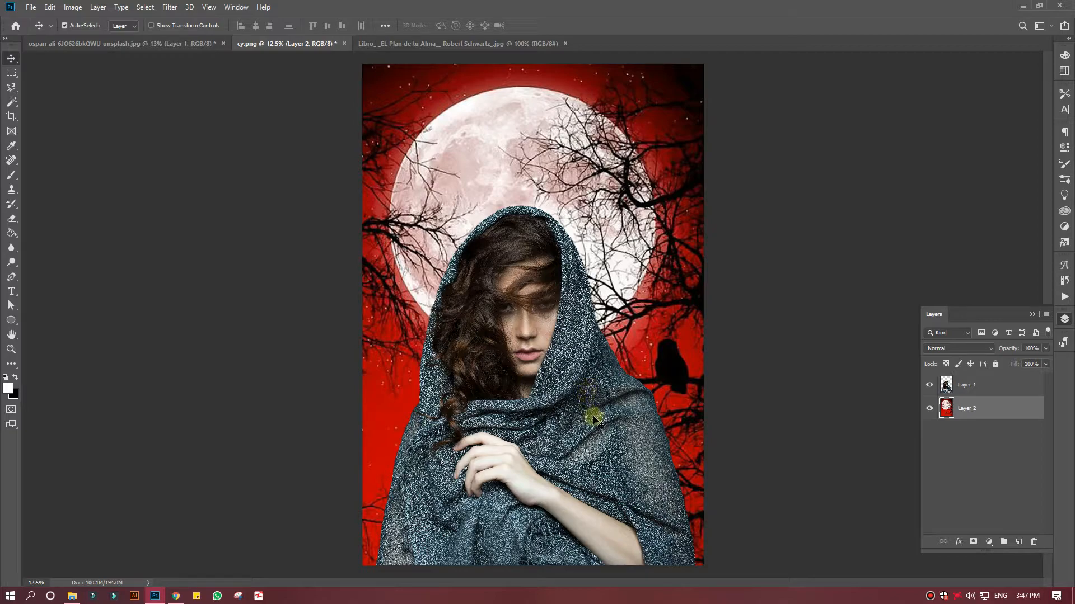
Add a Curves adjustment layer above Layer 1 and darken the RGB curve with a point at input 183, output 158.
{"action": "left_click", "coordinate": [980, 383]}
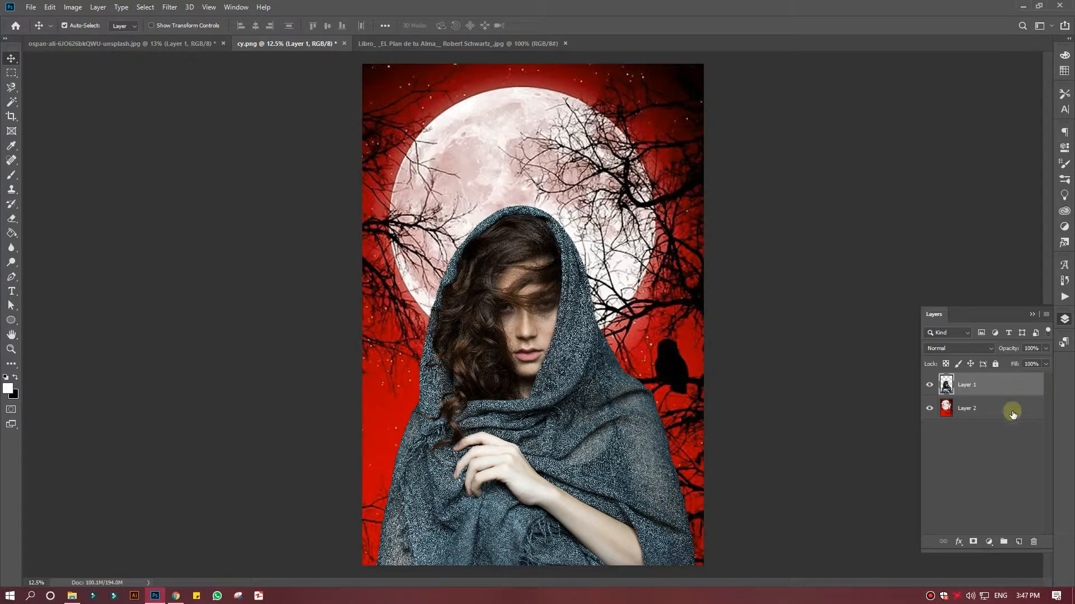
{"action": "left_click", "coordinate": [989, 542]}
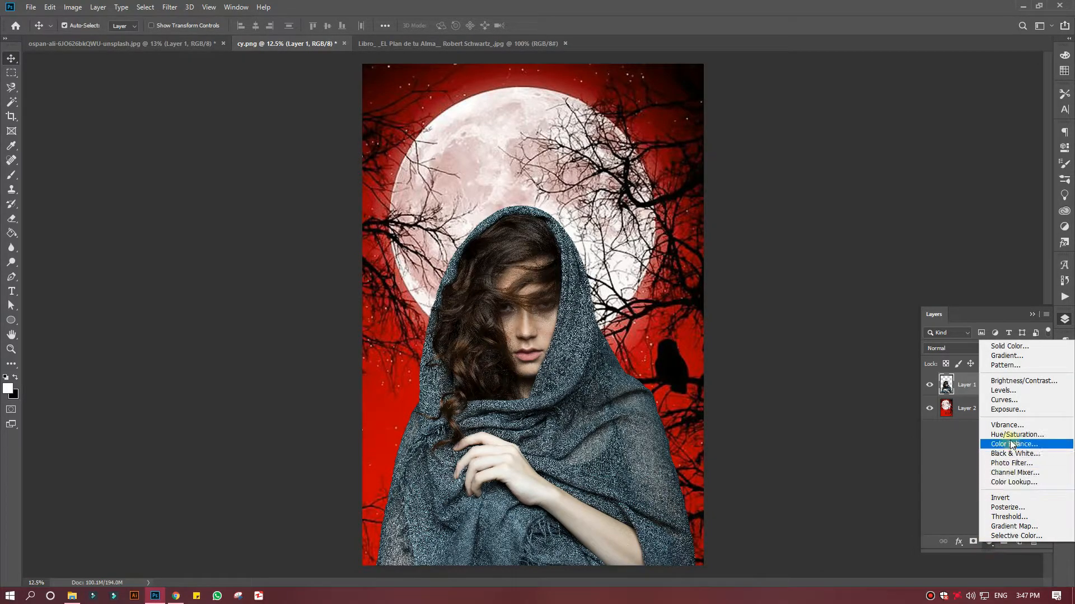
{"action": "left_click", "coordinate": [1007, 401]}
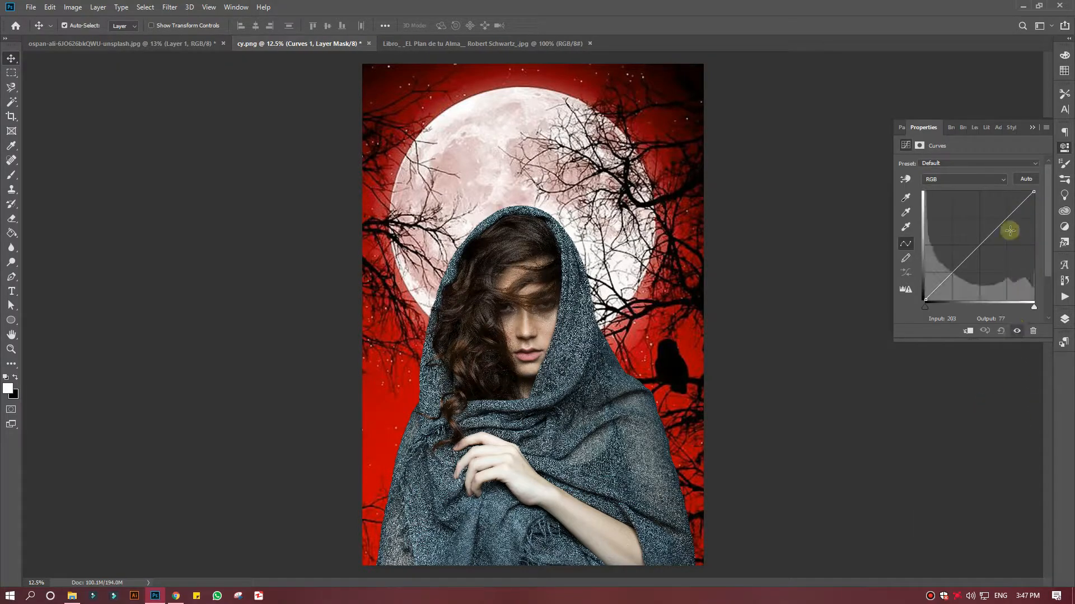
{"action": "left_click_drag", "start_coordinate": [1000, 226], "coordinate": [1002, 232]}
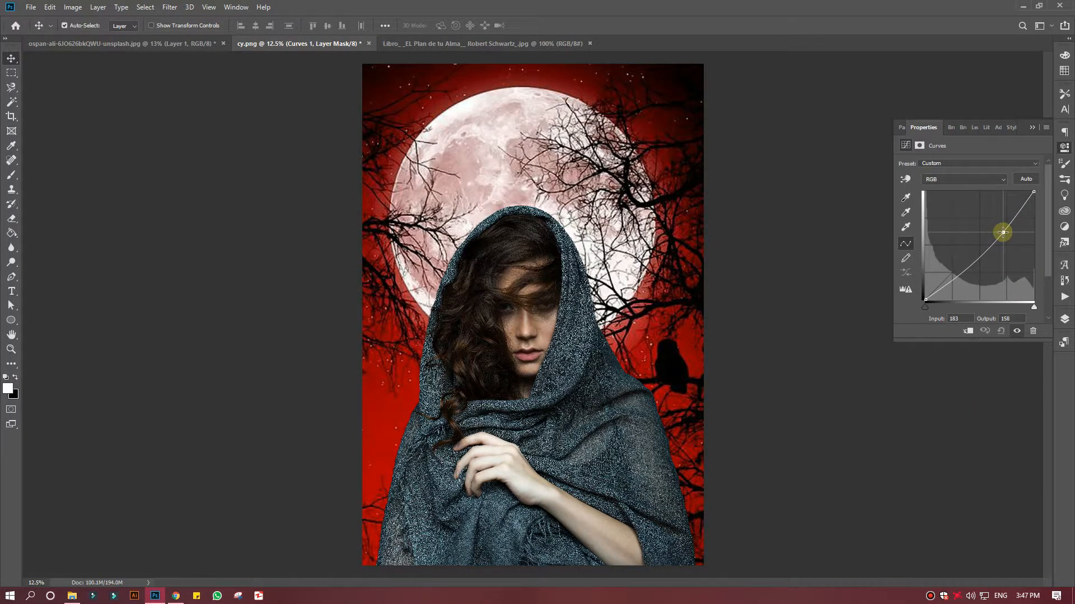
{"action": "left_click", "coordinate": [1031, 129]}
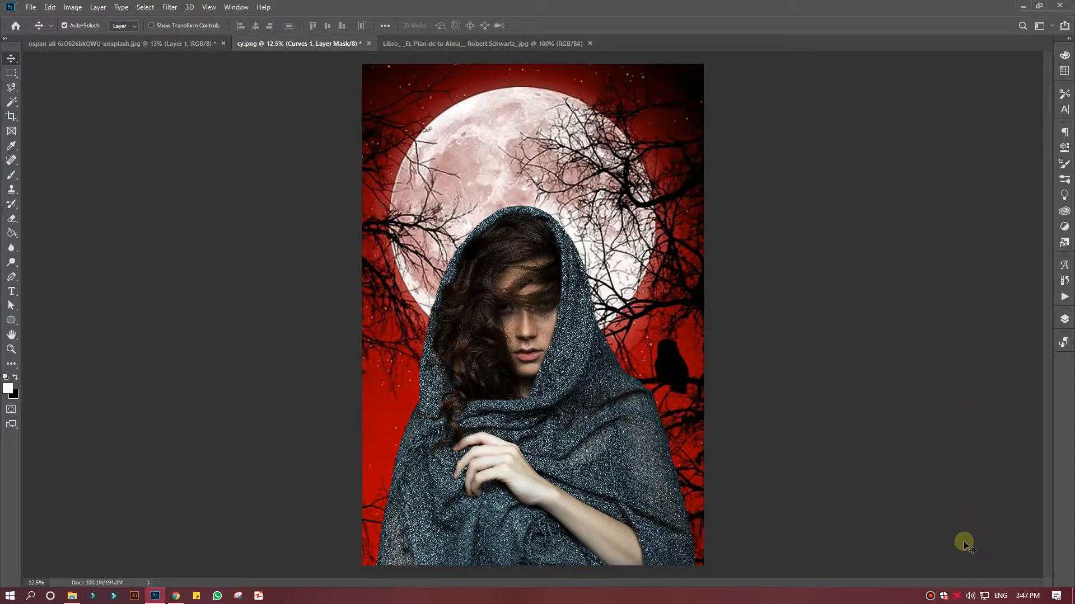
Add a Vibrance adjustment layer directly above Layer 1 with vibrance +23 and saturation 0.
{"action": "left_click", "coordinate": [1064, 320]}
{"action": "left_click", "coordinate": [980, 413]}
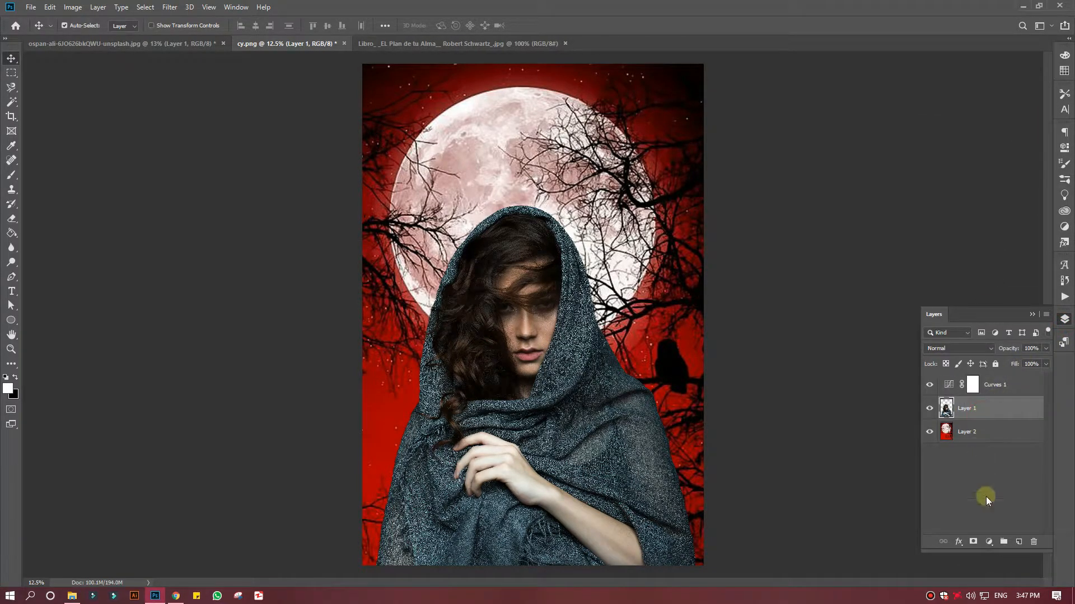
{"action": "left_click", "coordinate": [989, 542]}
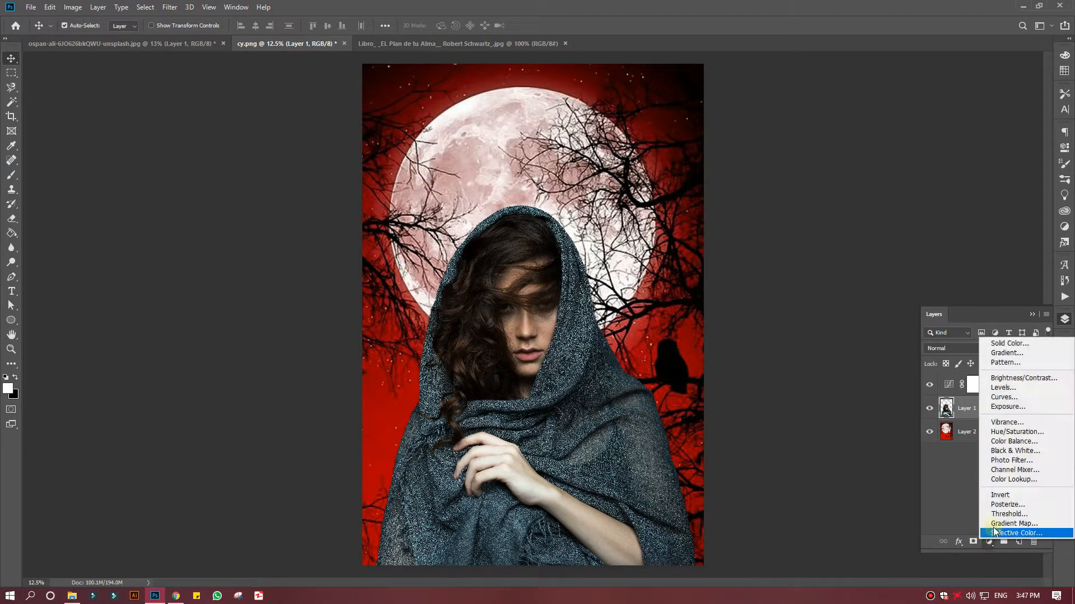
{"action": "left_click", "coordinate": [1005, 422]}
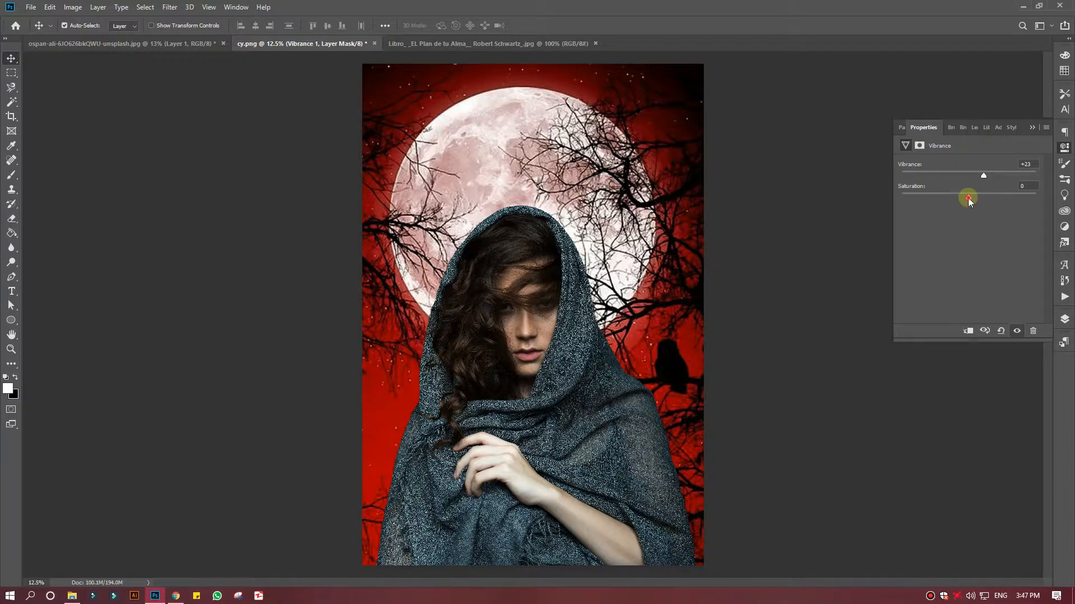
{"action": "left_click_drag", "start_coordinate": [946, 201], "coordinate": [969, 204]}
{"action": "left_click", "coordinate": [1032, 127]}
Add a Hue/Saturation adjustment layer above the Vibrance layer and shift the master hue to about +5.
{"action": "left_click", "coordinate": [1059, 323]}
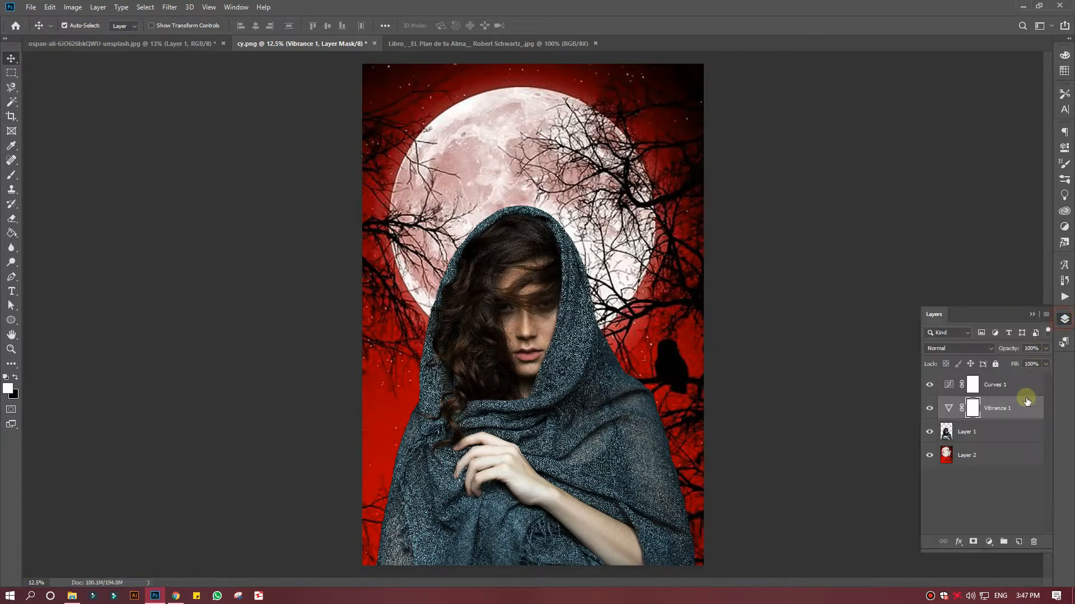
{"action": "left_click", "coordinate": [989, 542]}
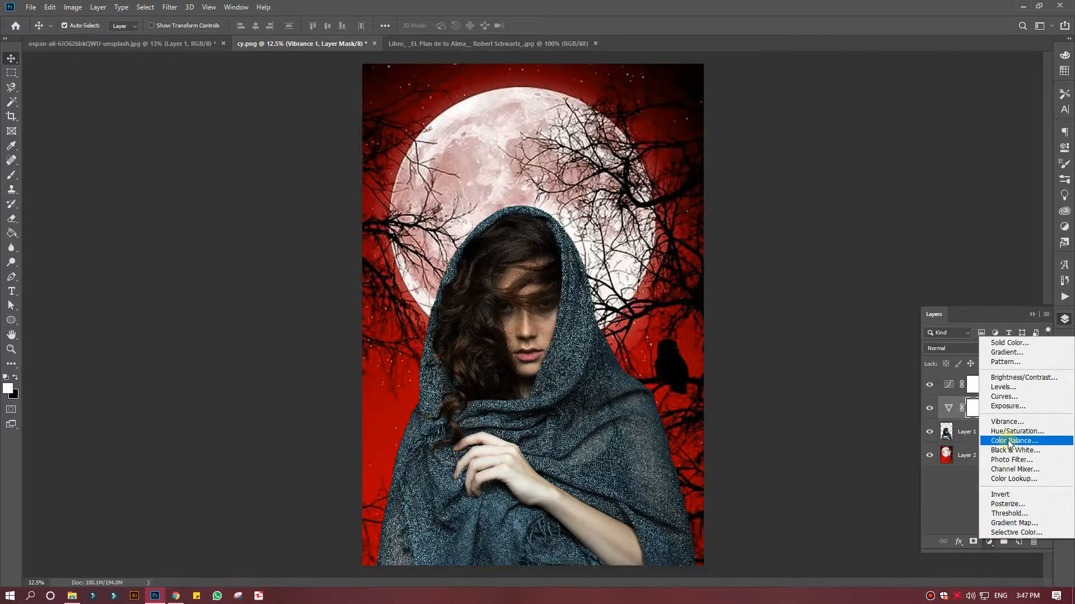
{"action": "left_click", "coordinate": [1001, 431]}
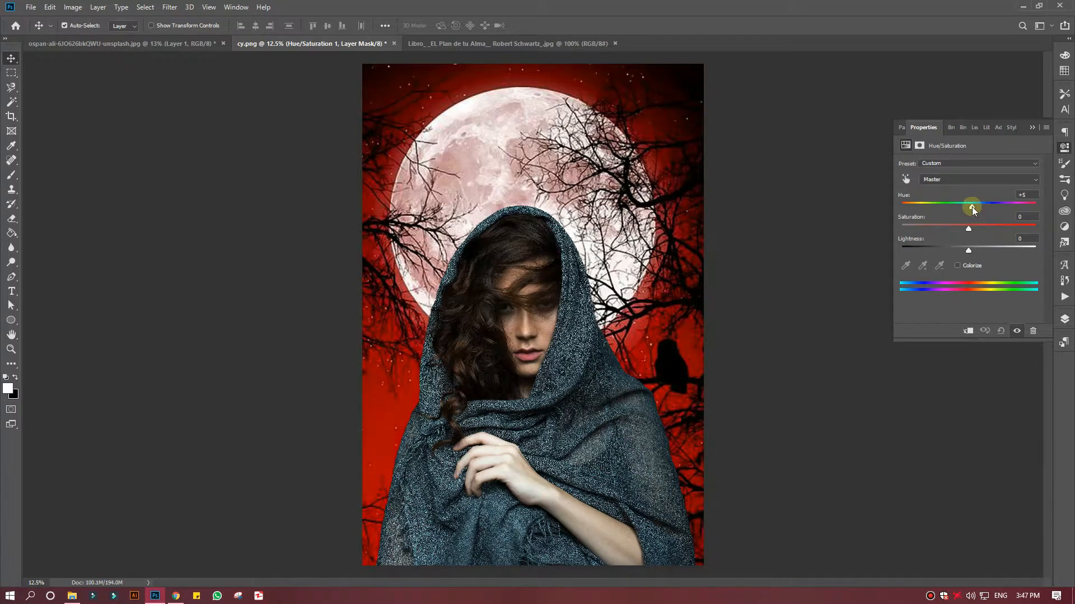
{"action": "left_click", "coordinate": [972, 179]}
{"action": "left_click", "coordinate": [962, 205]}
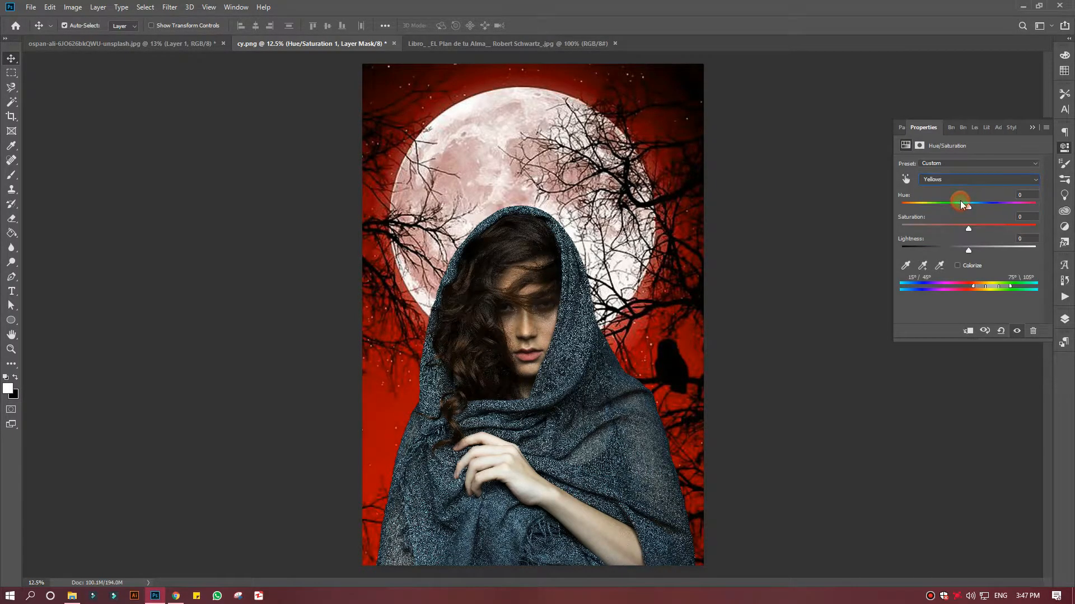
{"action": "left_click", "coordinate": [959, 179]}
{"action": "left_click", "coordinate": [957, 197]}
{"action": "left_click", "coordinate": [1031, 127]}
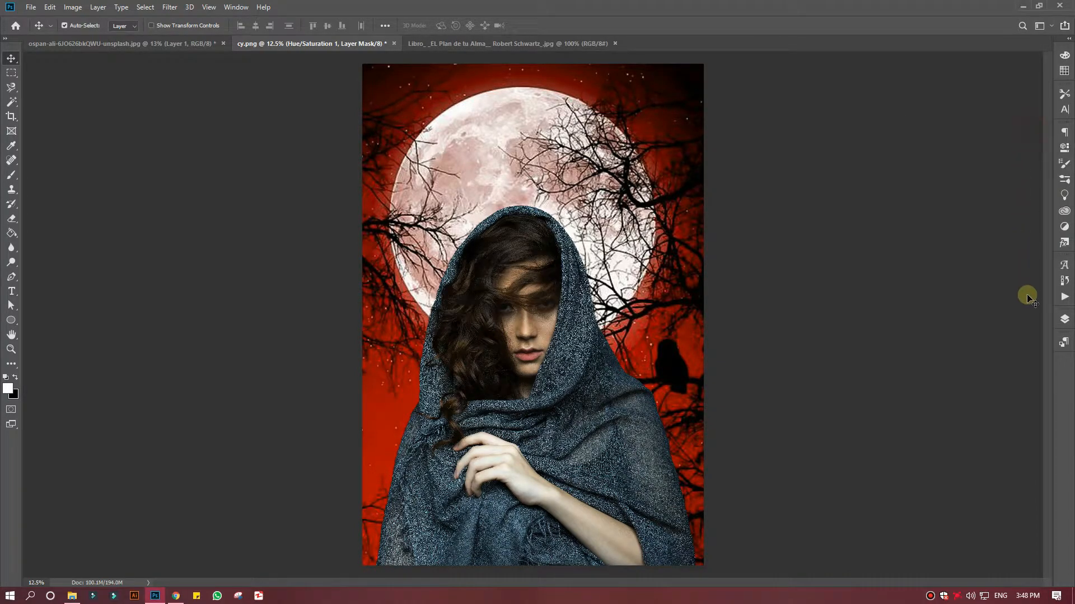
{"action": "left_click", "coordinate": [1059, 320]}
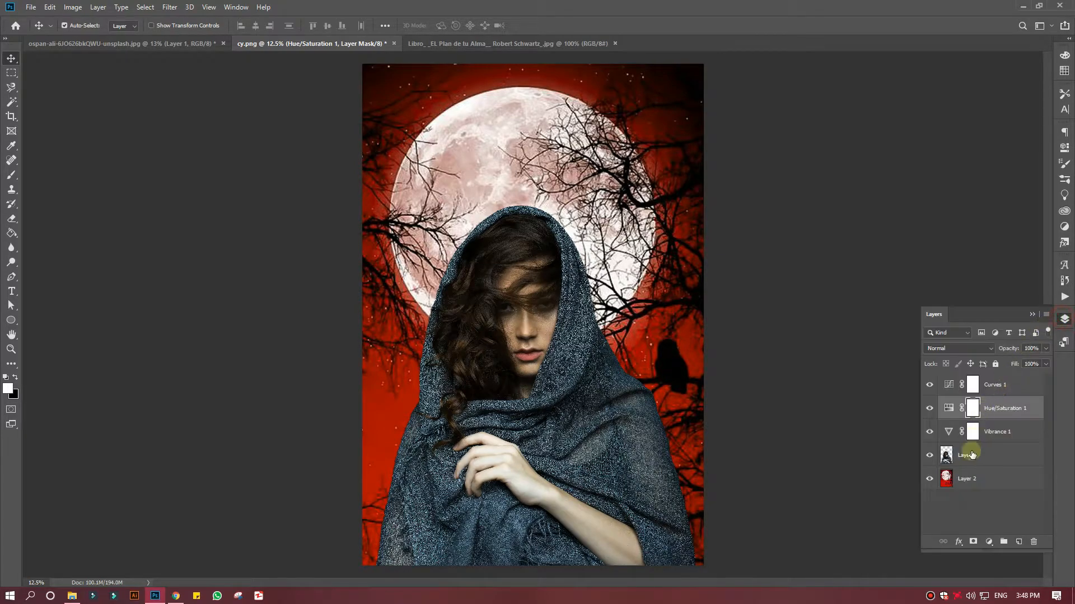
{"action": "left_click", "coordinate": [978, 479]}
{"action": "left_click", "coordinate": [988, 542]}
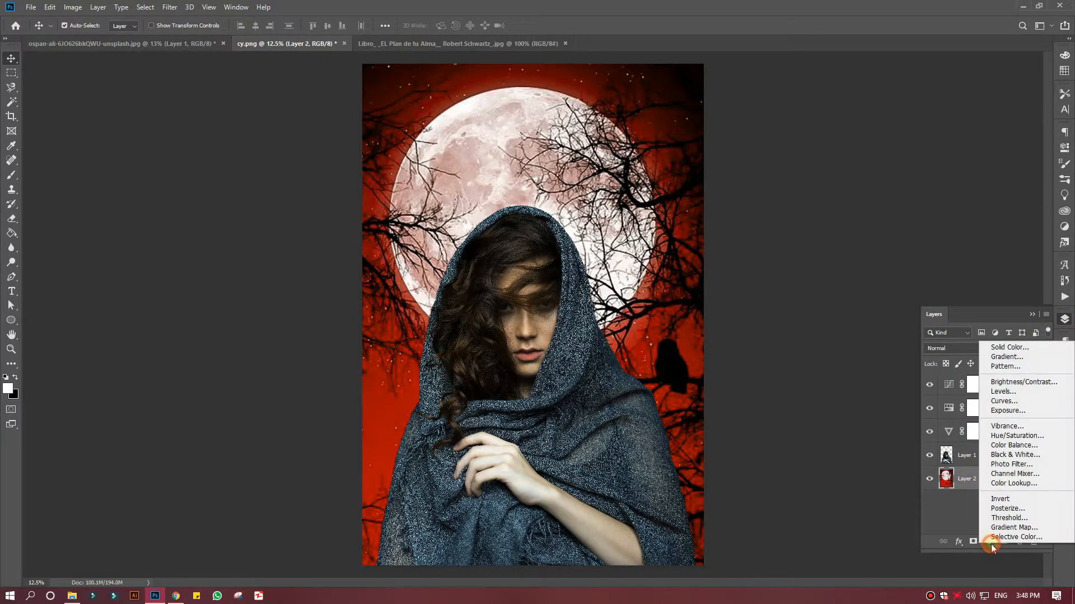
{"action": "left_click", "coordinate": [1008, 445]}
{"action": "left_click", "coordinate": [1033, 331]}
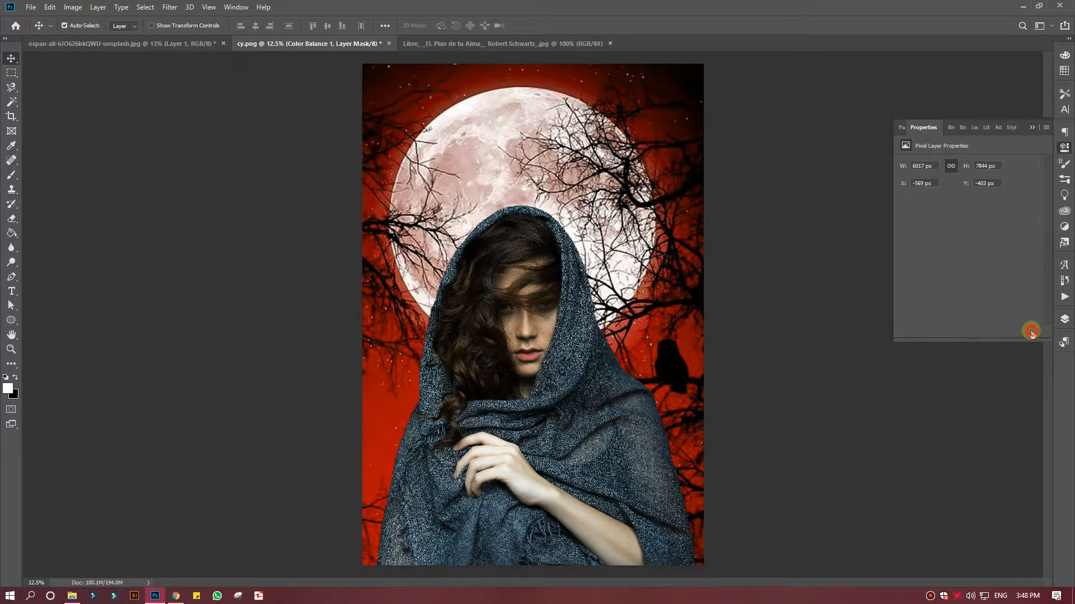
Add a Hue/Saturation adjustment clipped to the moon background, Layer 2, and colorize it with hue 188 and saturation 25.
{"action": "left_click", "coordinate": [1064, 319]}
{"action": "left_click", "coordinate": [988, 542]}
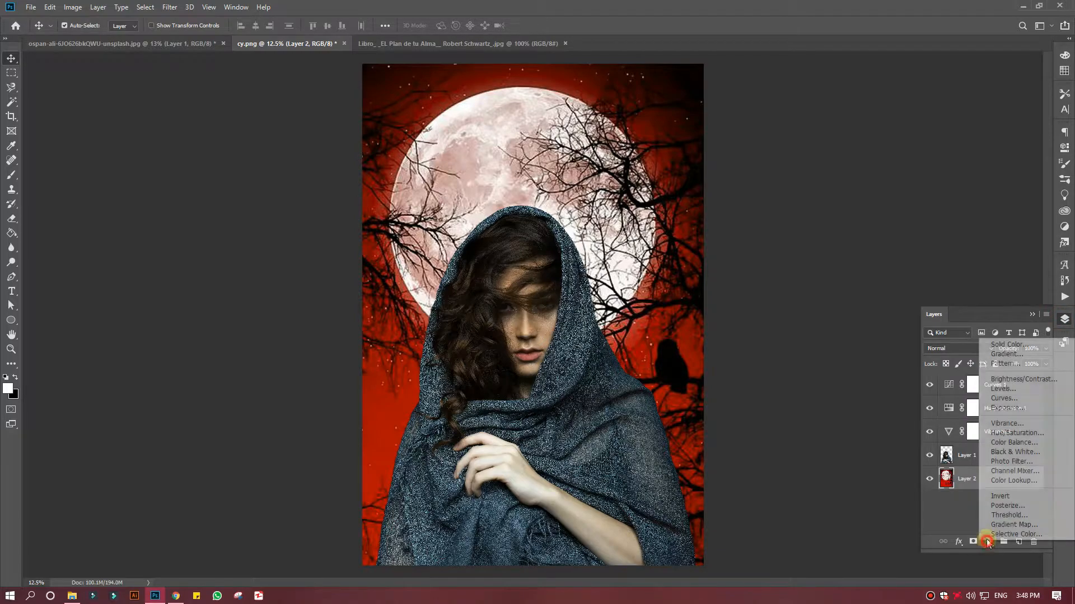
{"action": "left_click", "coordinate": [1007, 432]}
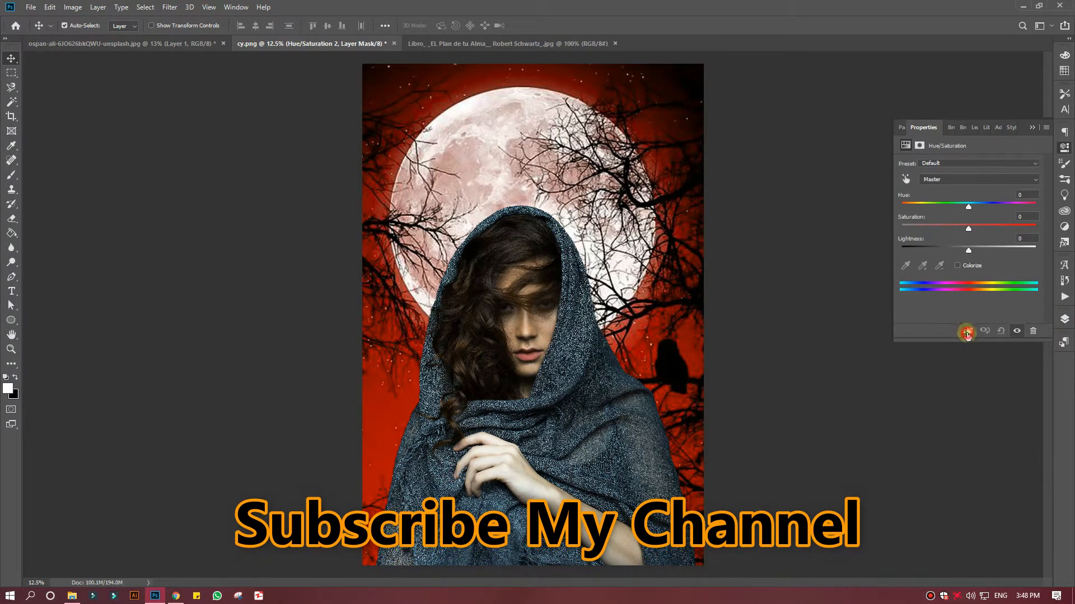
{"action": "left_click", "coordinate": [957, 265]}
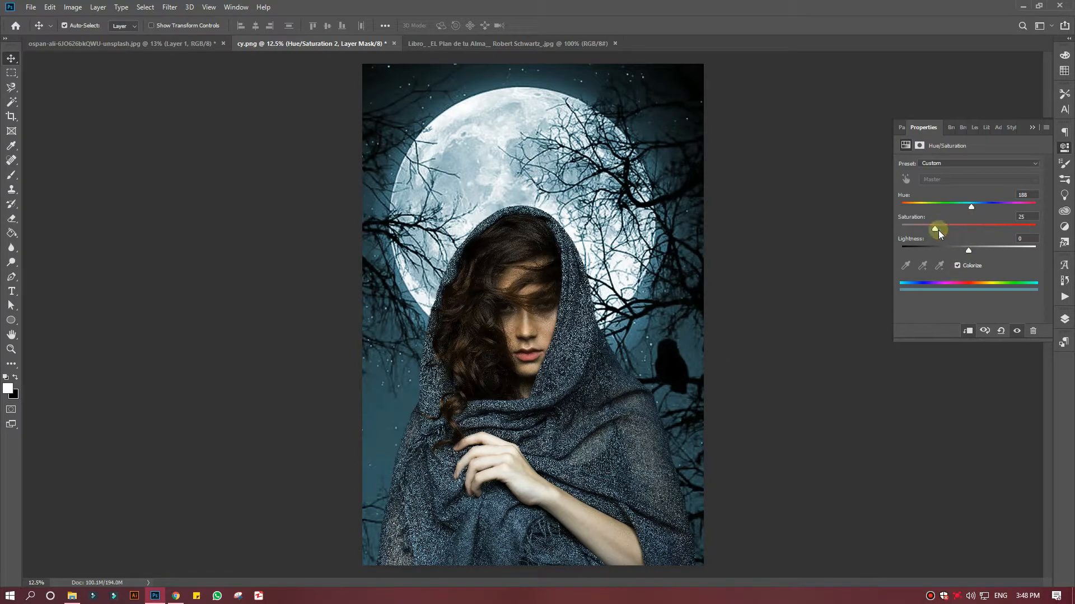
{"action": "left_click_drag", "start_coordinate": [938, 230], "coordinate": [934, 230]}
{"action": "left_click", "coordinate": [1032, 127]}
Create a new empty layer directly above the woman's Layer 1.
{"action": "left_click", "coordinate": [1064, 319]}
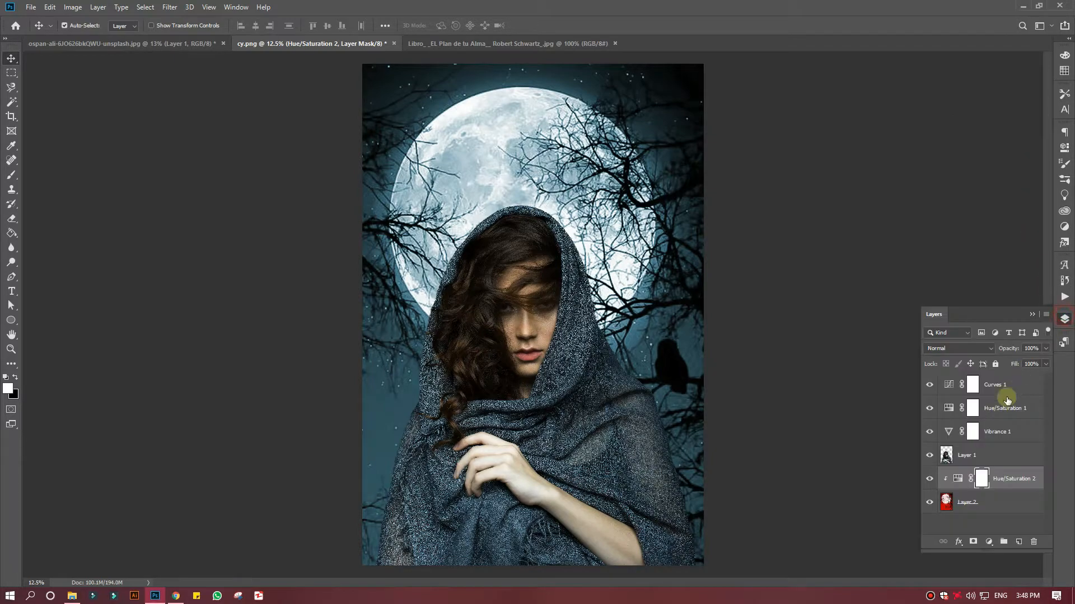
{"action": "left_click", "coordinate": [995, 461]}
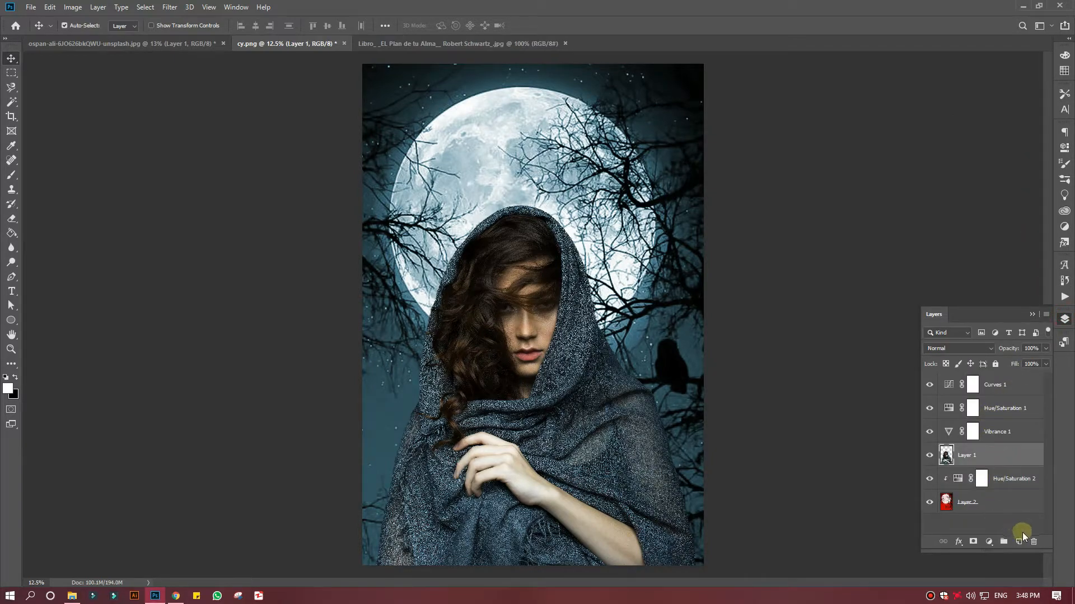
{"action": "left_click", "coordinate": [1019, 542]}
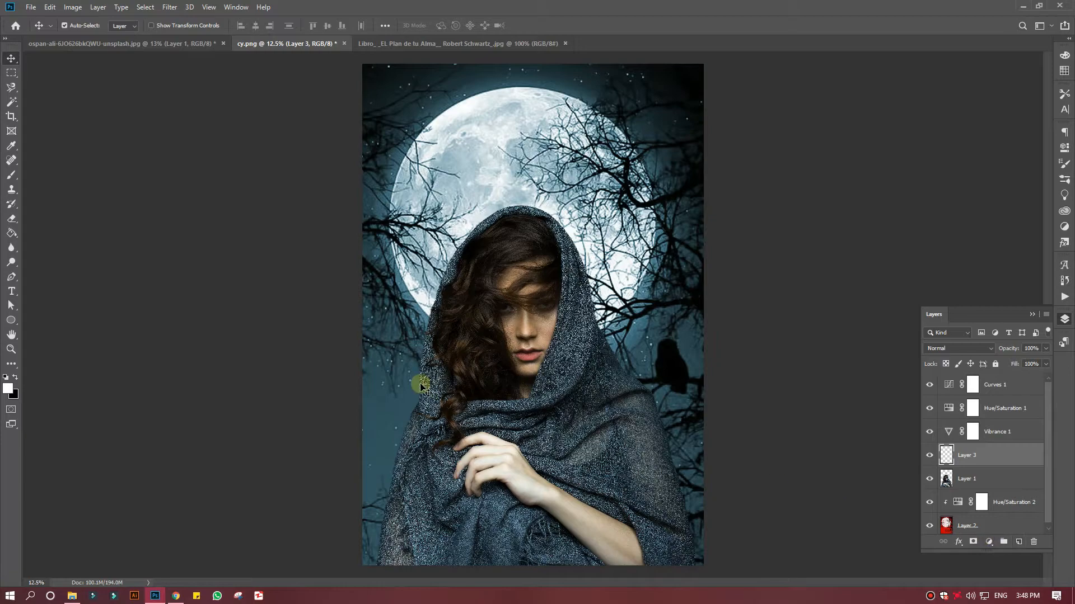
Paint a single soft white dab on the top of the woman's hair with a 1600 px brush.
{"action": "left_click", "coordinate": [11, 174]}
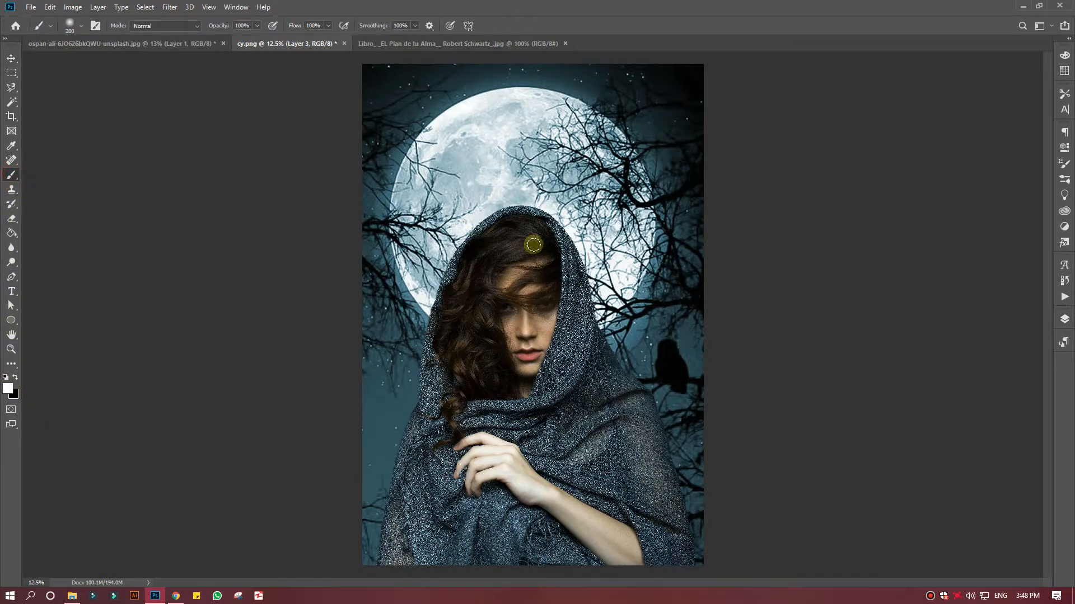
{"action": "key", "text": "bracketright"}
{"action": "key", "text": "bracketright"}
{"action": "key", "text": "bracketright"}
{"action": "key", "text": "bracketright"}
{"action": "key", "text": "bracketright"}
{"action": "key", "text": "bracketright"}
{"action": "key", "text": "bracketright"}
{"action": "key", "text": "bracketright"}
{"action": "key", "text": "bracketright"}
{"action": "key", "text": "bracketright"}
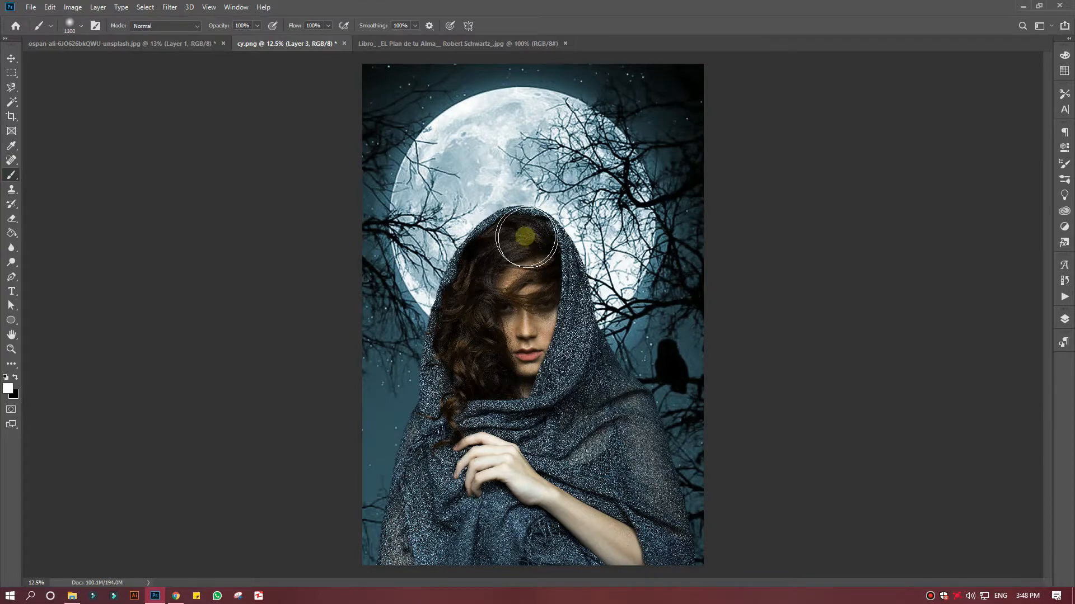
{"action": "key", "text": "bracketright"}
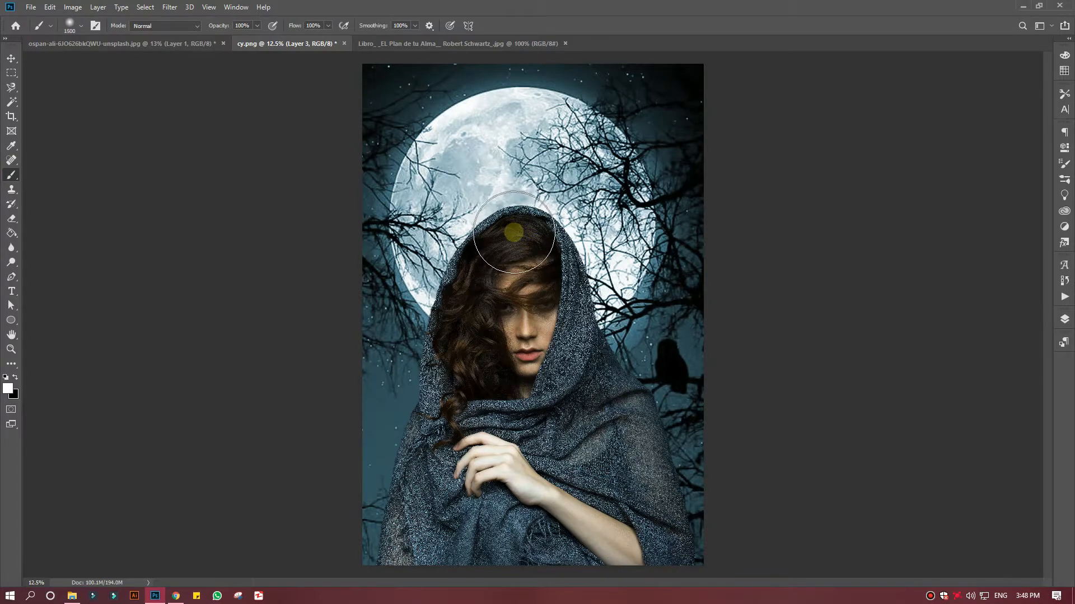
{"action": "left_click", "coordinate": [514, 231]}
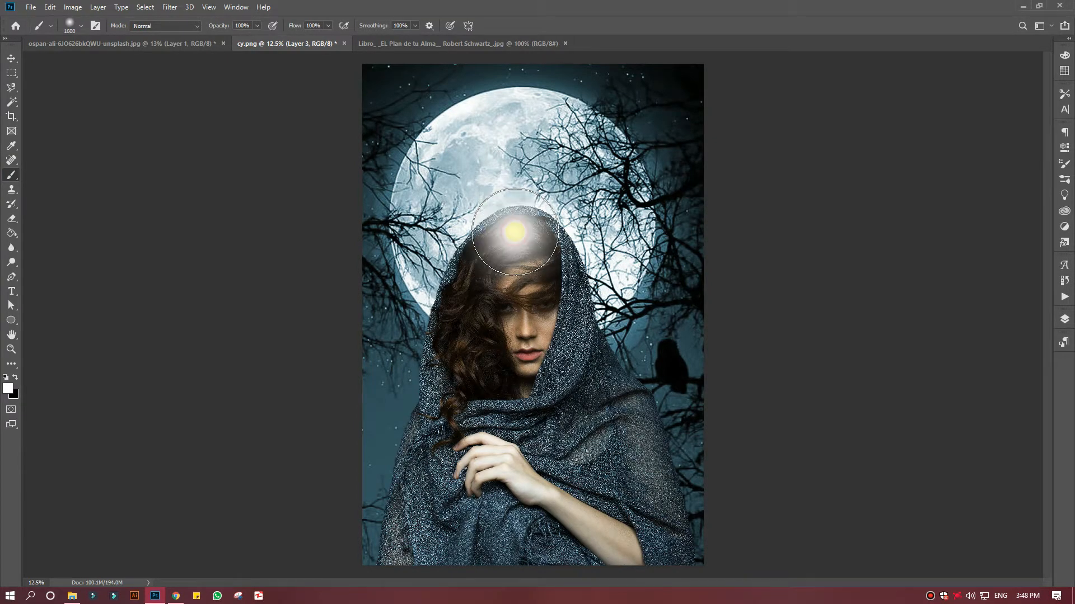
Set the white highlight layer's blend mode to Overlay and clip it to the woman's Layer 1.
{"action": "left_click", "coordinate": [1064, 319]}
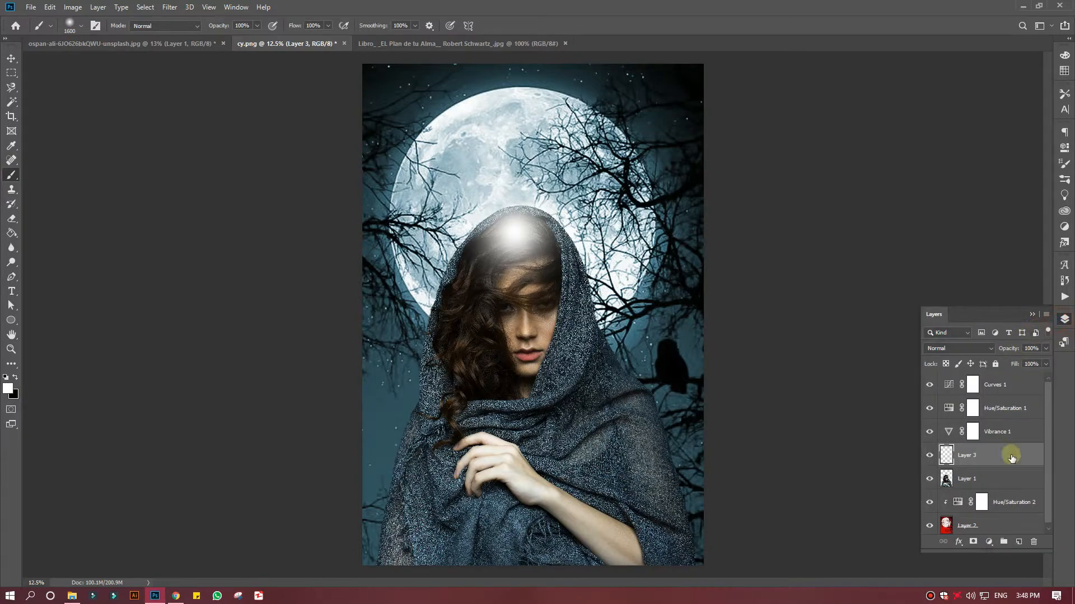
{"action": "left_click", "coordinate": [973, 349]}
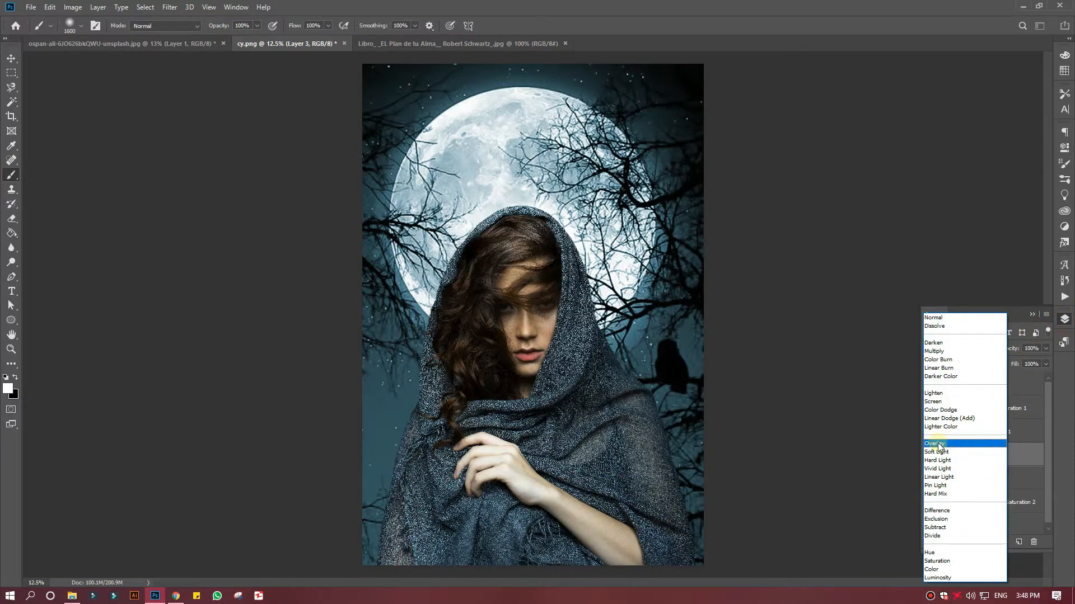
{"action": "left_click", "coordinate": [938, 444]}
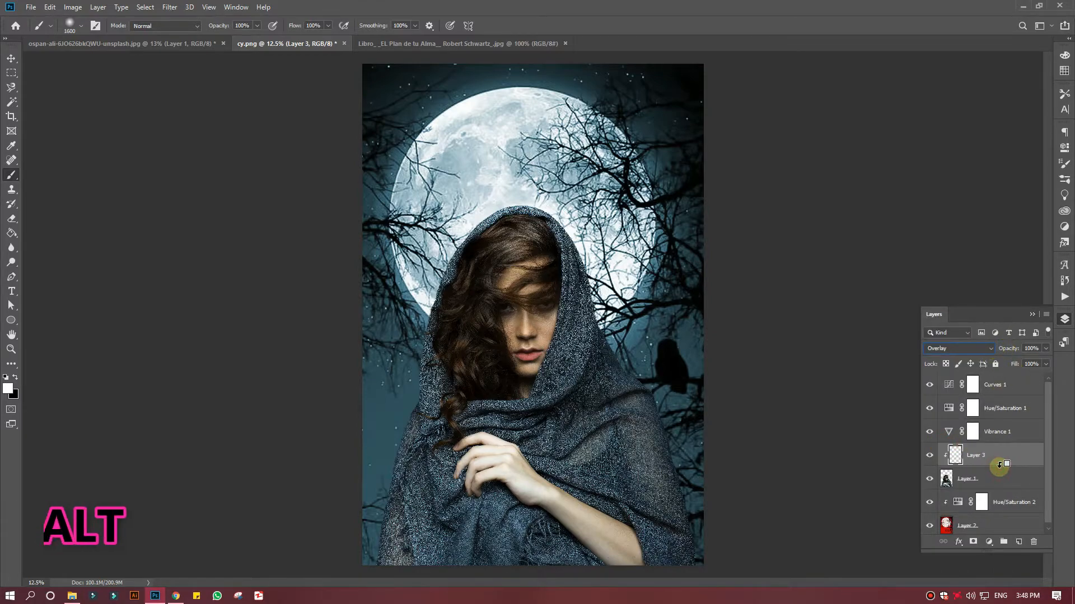
{"action": "left_click", "coordinate": [958, 466], "text": "alt"}
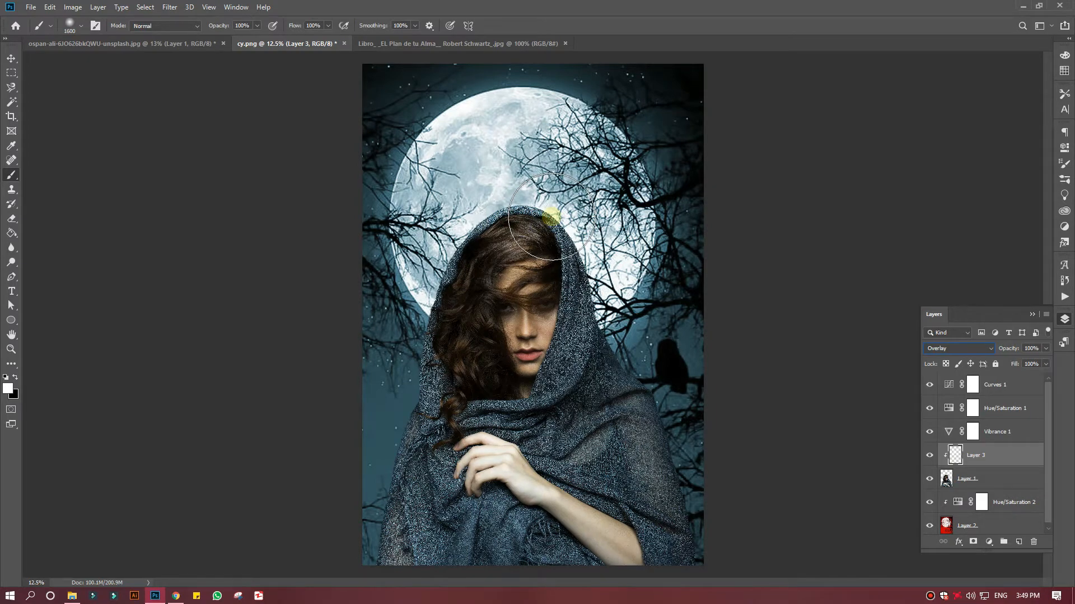
Paint soft white highlights along both outer edges of the woman's hood on Layer 3 with a 200 px brush.
{"action": "left_click", "coordinate": [11, 57]}
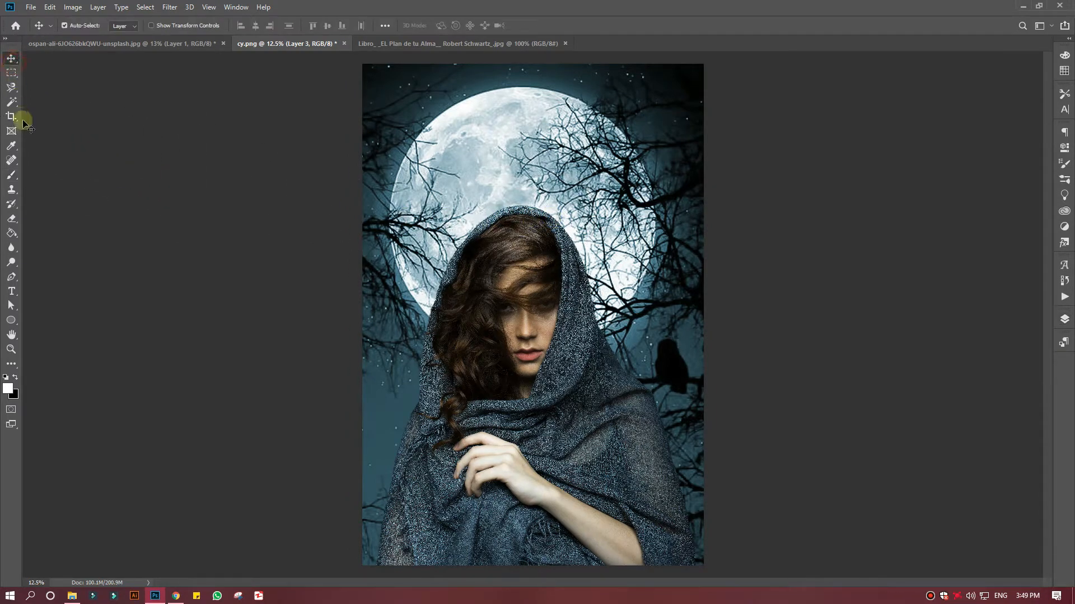
{"action": "left_click", "coordinate": [11, 174]}
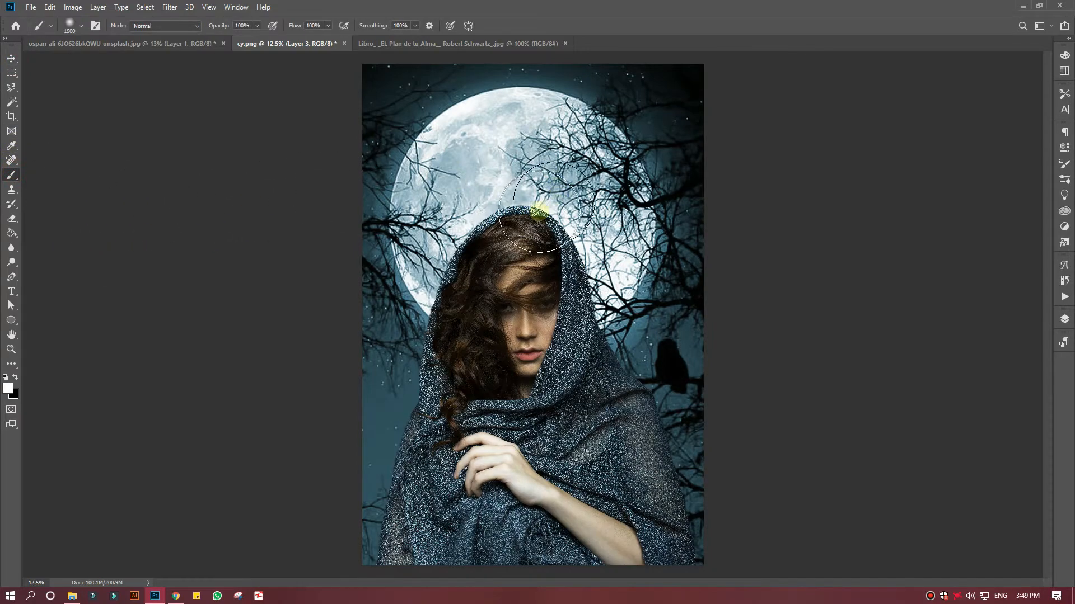
{"action": "key", "text": "bracketleft"}
{"action": "key", "text": "bracketleft"}
{"action": "key", "text": "bracketleft"}
{"action": "key", "text": "bracketleft"}
{"action": "key", "text": "bracketleft"}
{"action": "key", "text": "bracketleft"}
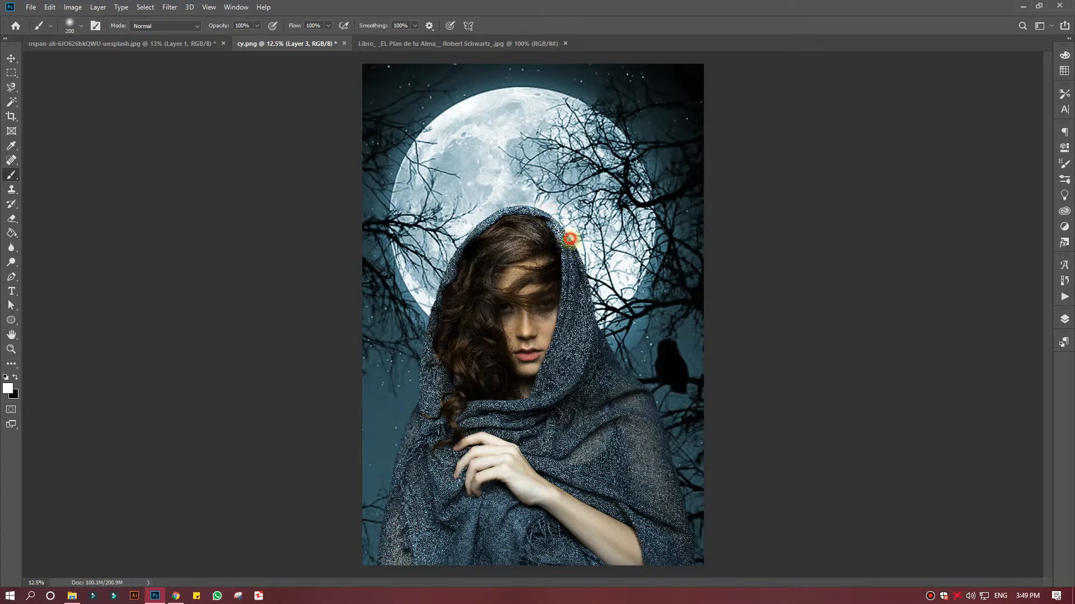
{"action": "left_click_drag", "start_coordinate": [570, 239], "coordinate": [581, 271]}
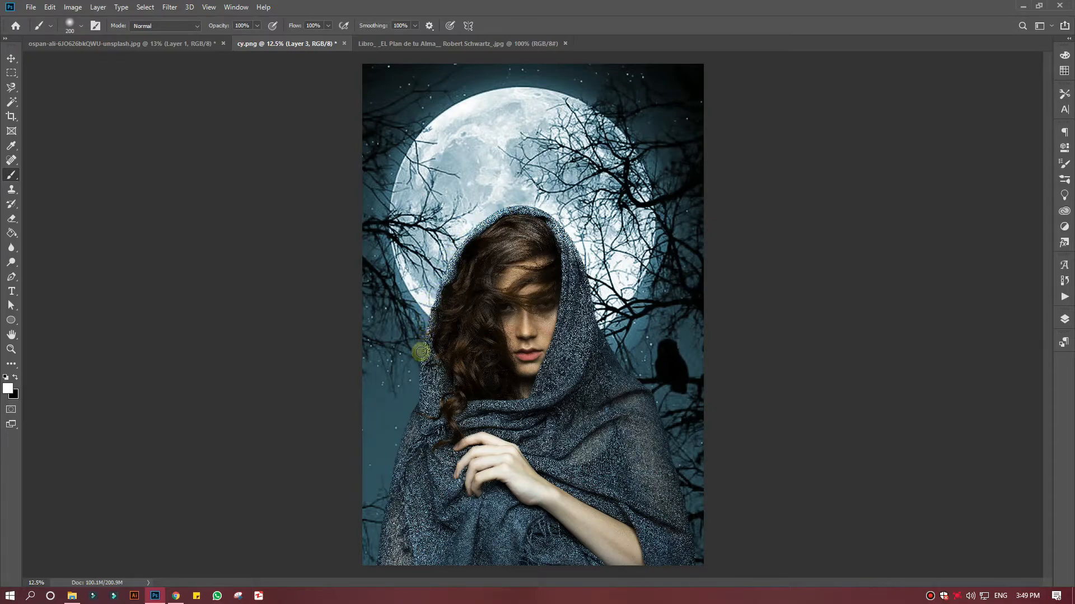
{"action": "left_click_drag", "start_coordinate": [421, 353], "coordinate": [434, 355]}
{"action": "left_click_drag", "start_coordinate": [584, 273], "coordinate": [594, 319]}
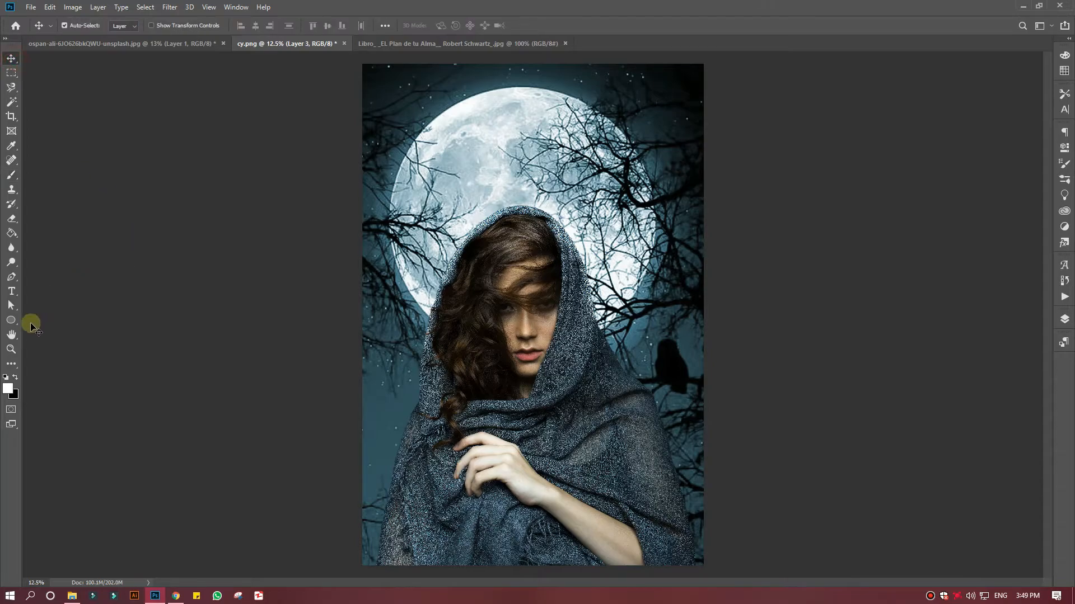
{"action": "left_click", "coordinate": [11, 347]}
{"action": "left_click_drag", "start_coordinate": [546, 313], "coordinate": [576, 364]}
{"action": "scroll", "coordinate": [566, 352], "scroll_direction": "up", "scroll_amount": 3}
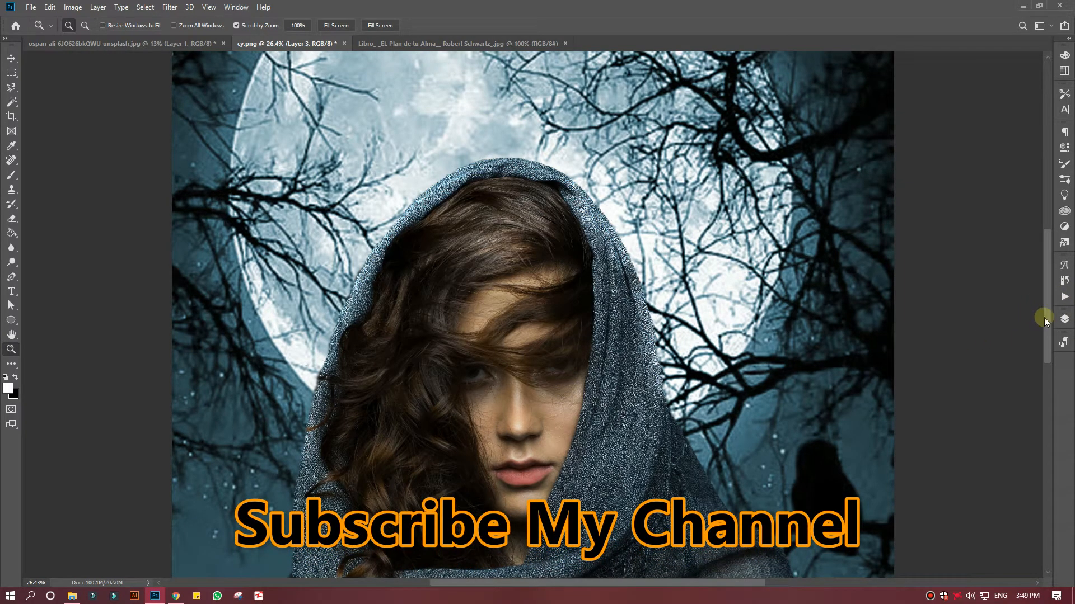
{"action": "key", "text": "ctrl+0"}
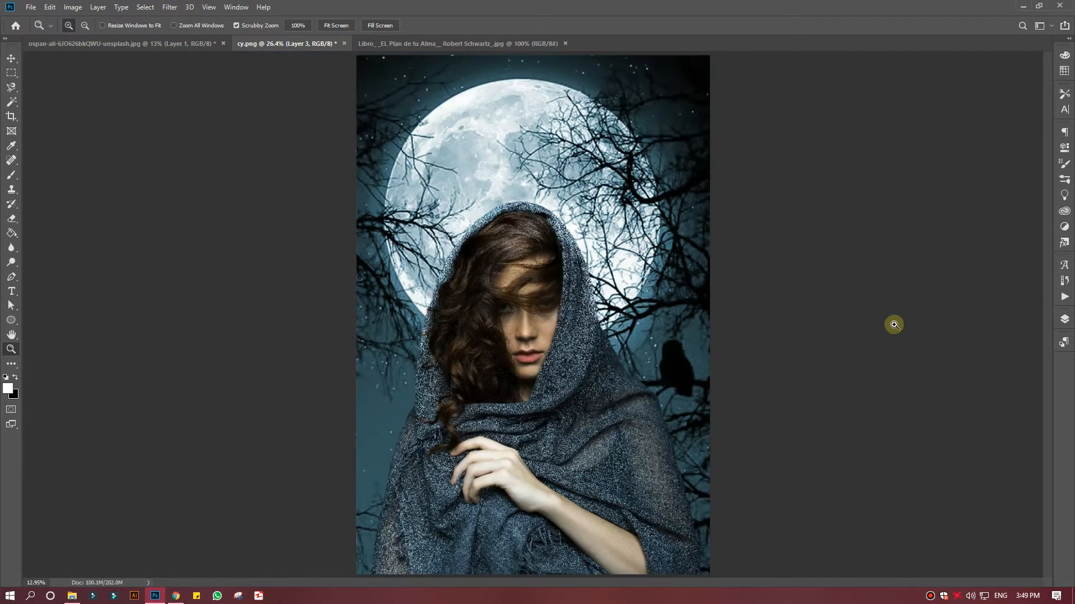
Apply a Gaussian Blur with a radius just over 7 pixels to the moon background, Layer 2.
{"action": "left_click", "coordinate": [1064, 319]}
{"action": "left_click", "coordinate": [981, 526]}
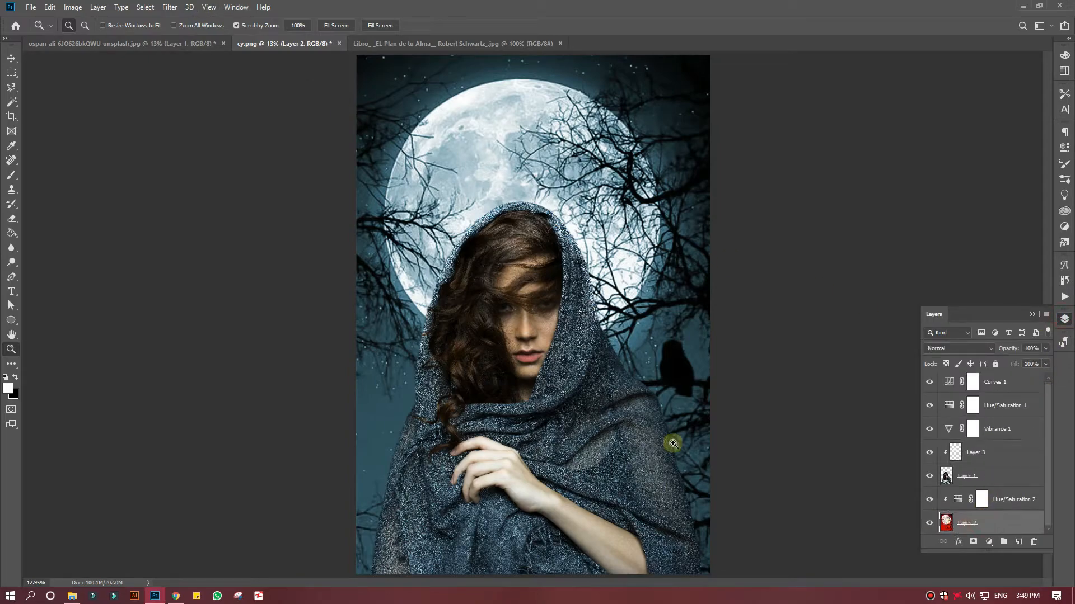
{"action": "left_click", "coordinate": [170, 6]}
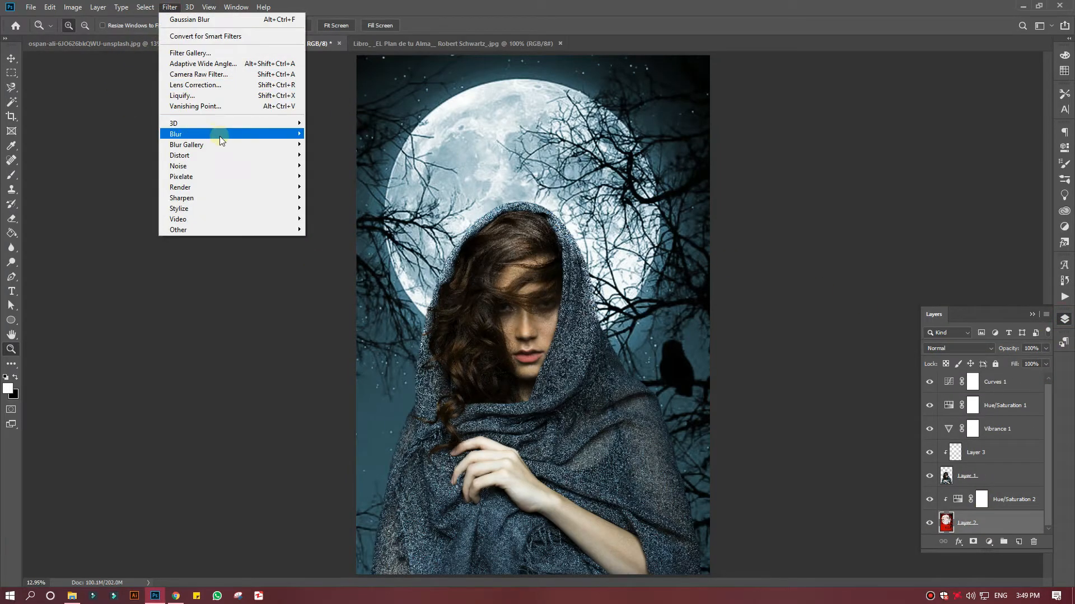
{"action": "mouse_move", "coordinate": [263, 145]}
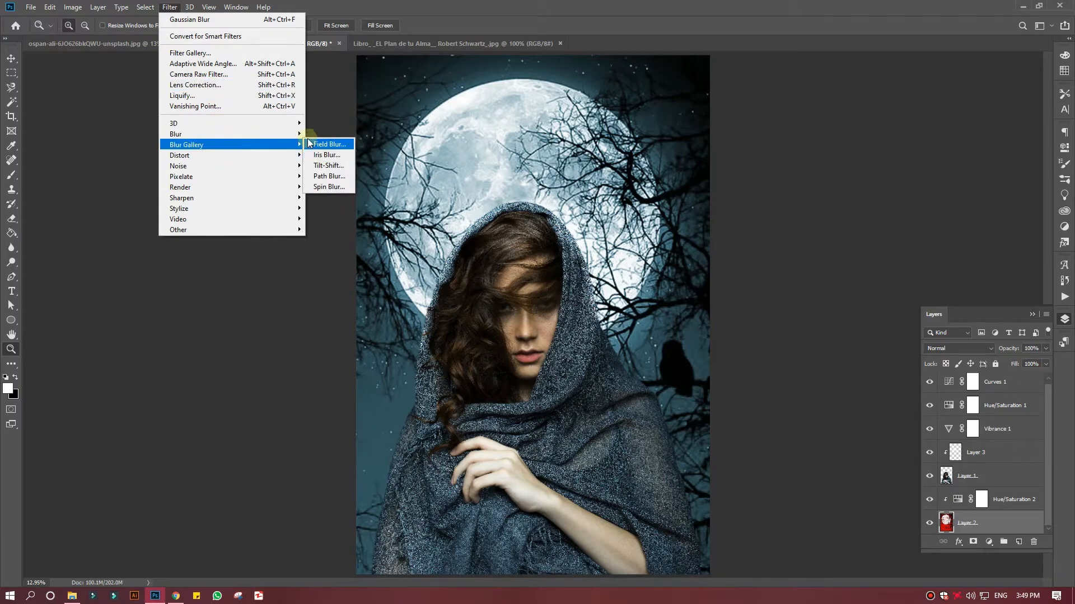
{"action": "mouse_move", "coordinate": [291, 134]}
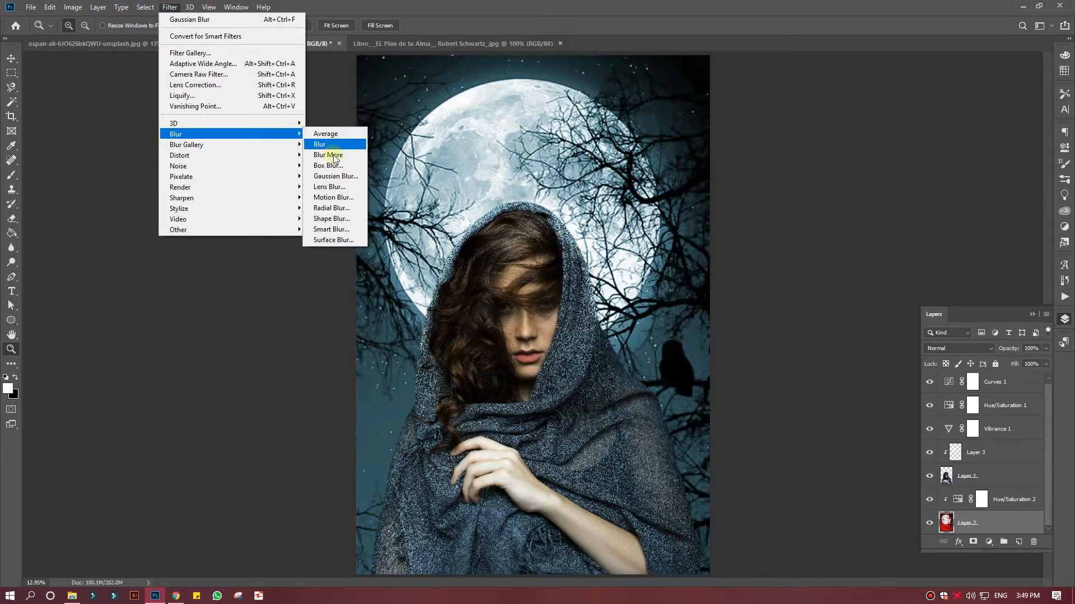
{"action": "left_click", "coordinate": [333, 177]}
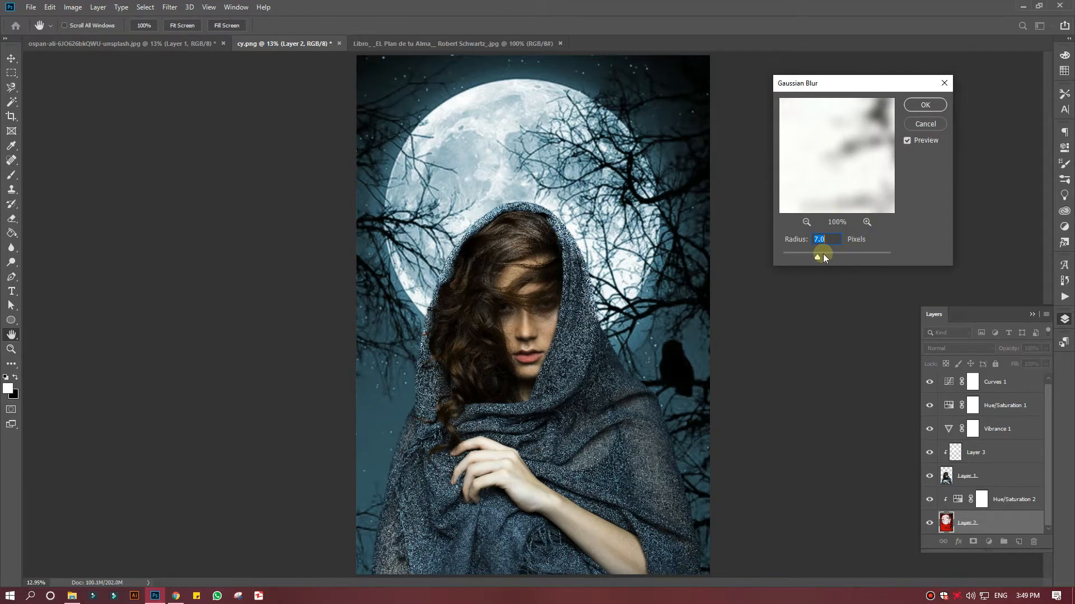
{"action": "left_click", "coordinate": [807, 222]}
{"action": "left_click", "coordinate": [806, 222]}
{"action": "left_click", "coordinate": [806, 223]}
{"action": "left_click", "coordinate": [807, 222]}
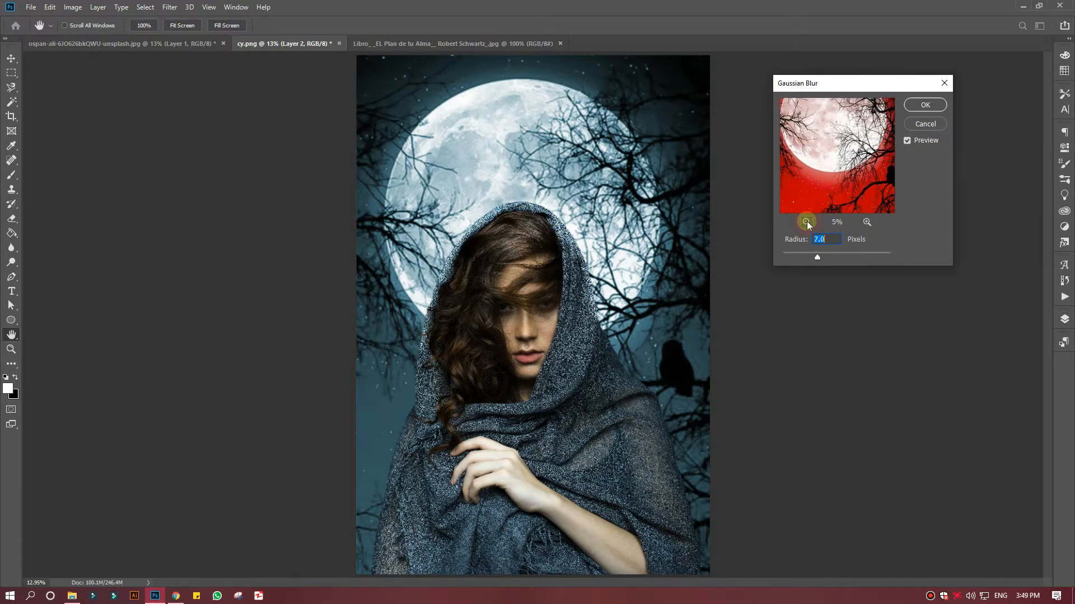
{"action": "left_click", "coordinate": [807, 222]}
{"action": "left_click", "coordinate": [807, 223]}
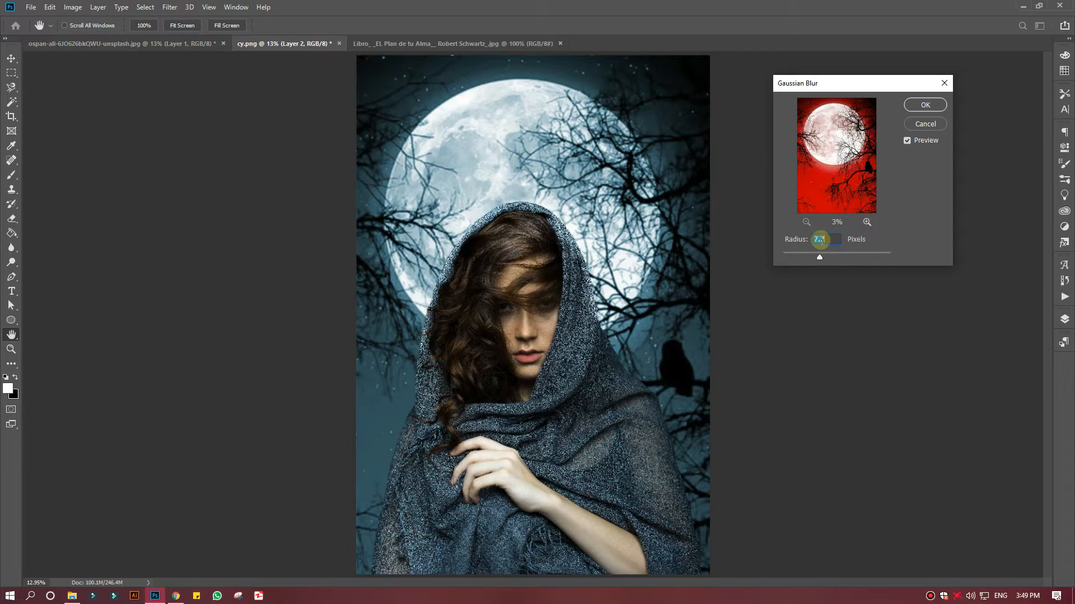
{"action": "left_click", "coordinate": [925, 104]}
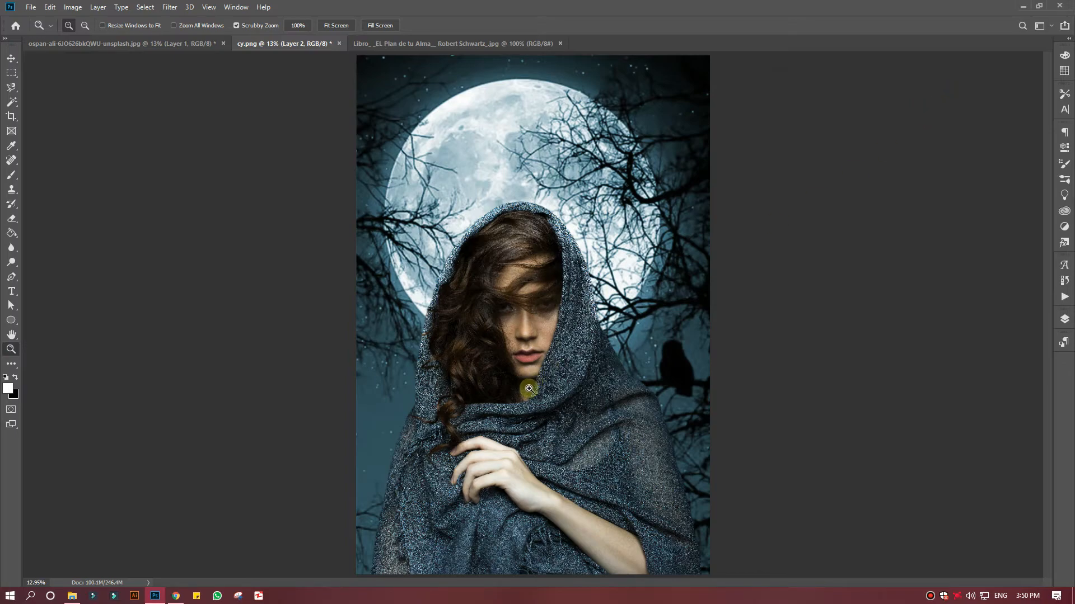
{"action": "left_click", "coordinate": [10, 58]}
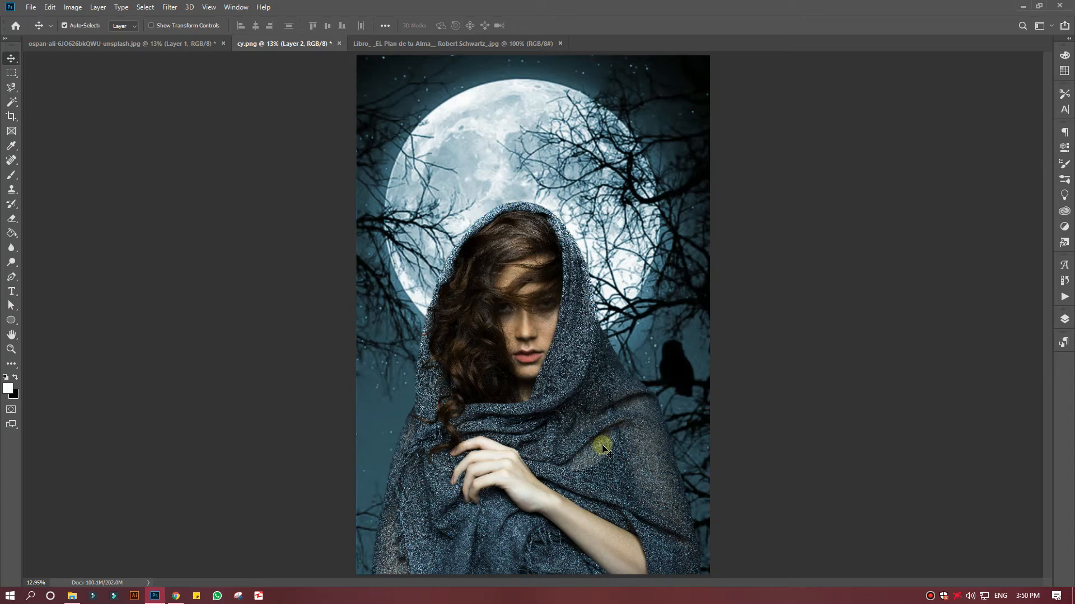